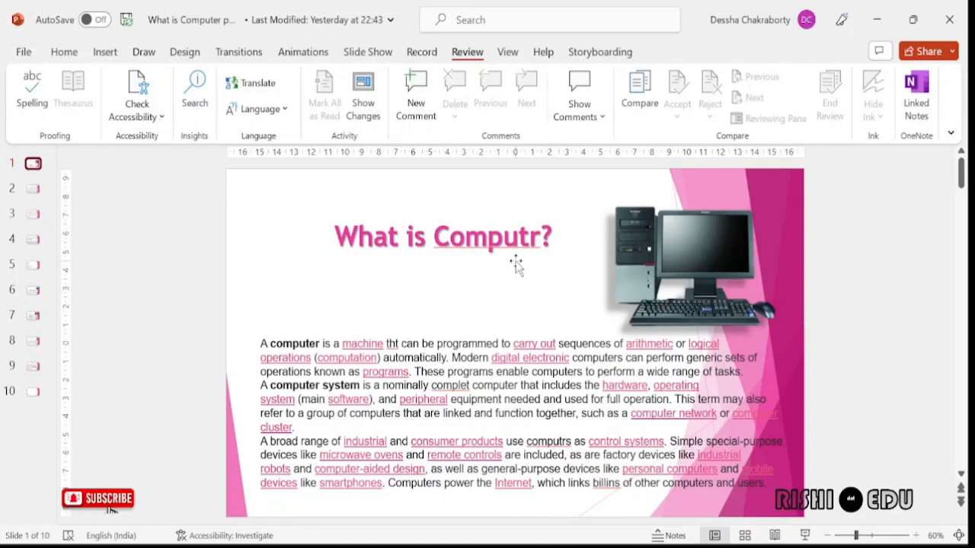
- Start the spell check and correct slide 1's misspellings to "Computer", "that", "complete", "computers" and "billings"
left_click(32, 90)
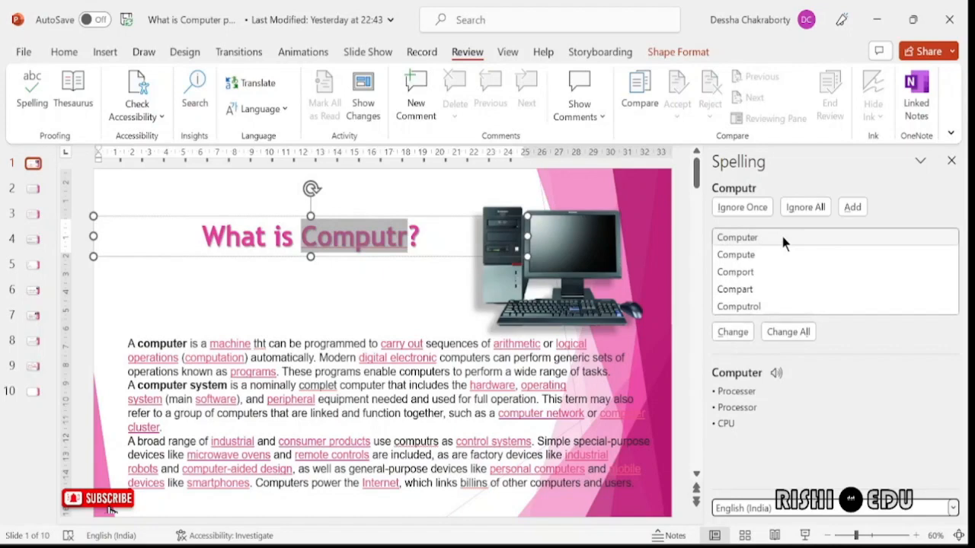
left_click(731, 332)
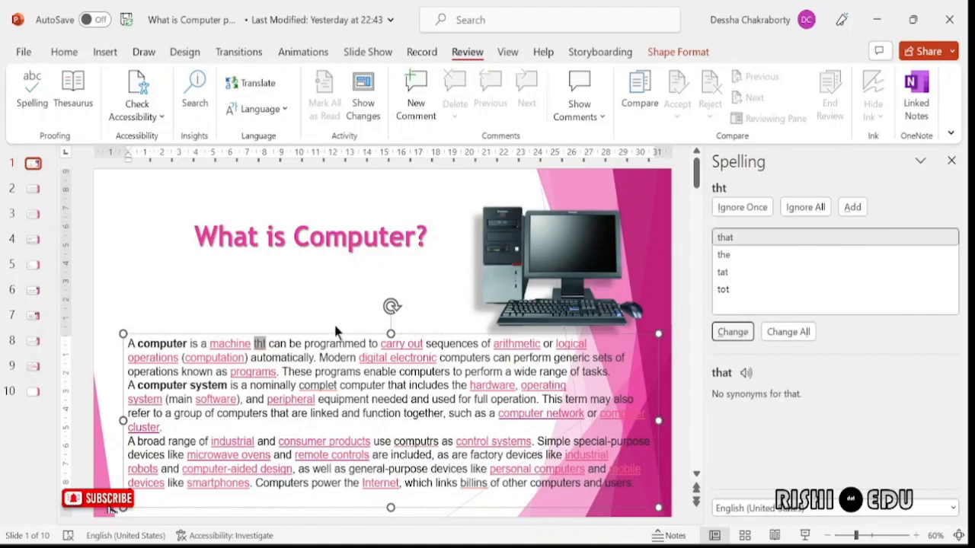
left_click(761, 237)
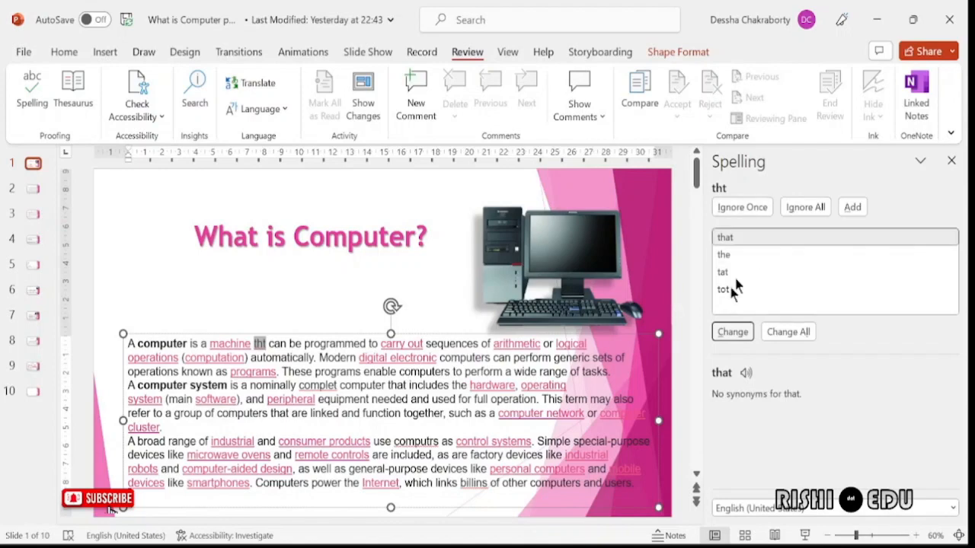
left_click(733, 332)
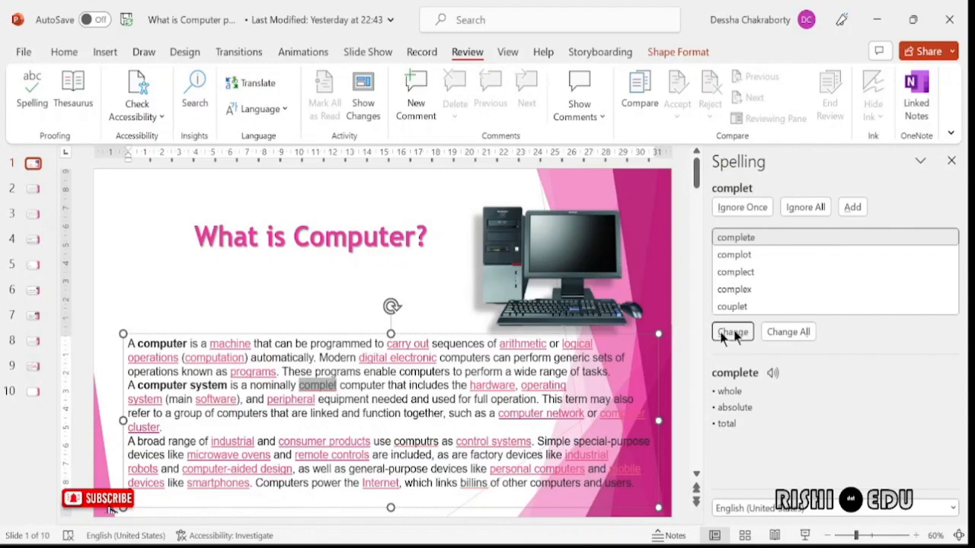
left_click(729, 335)
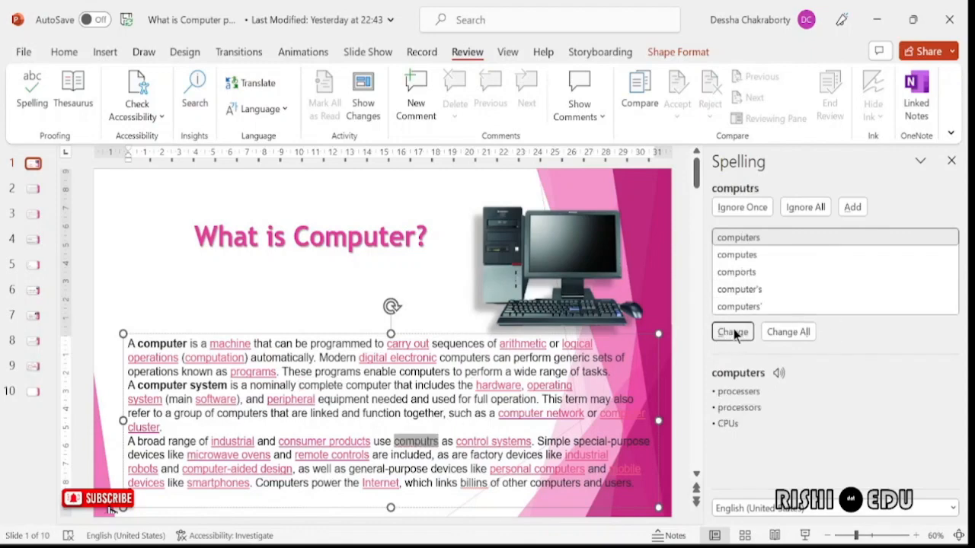
left_click(734, 332)
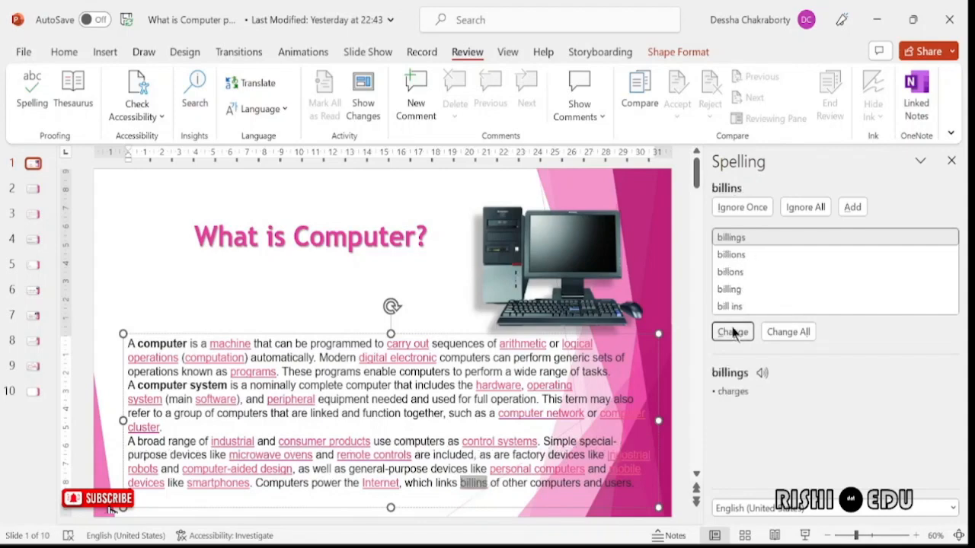
left_click(733, 333)
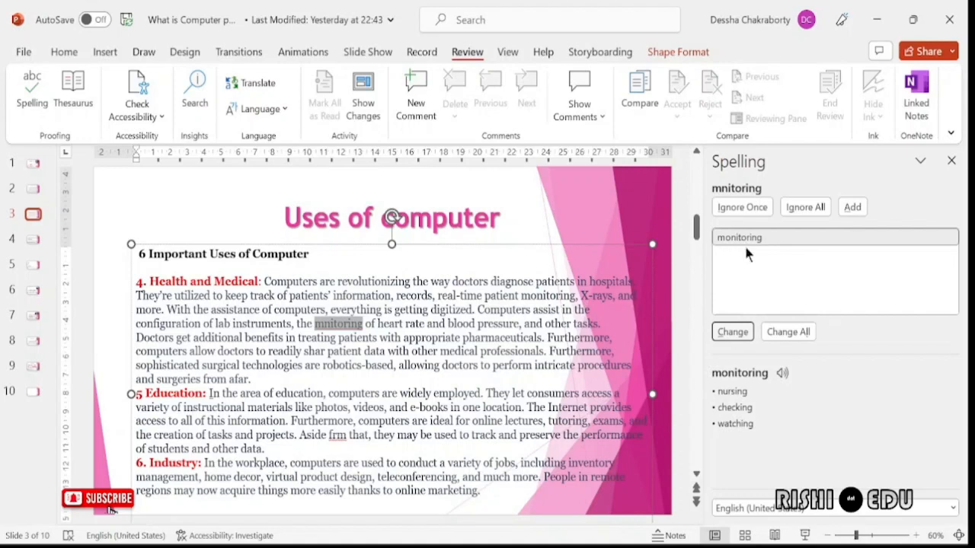
- Correct "mnitoring" to "monitoring" and "frm" to "from" on slide 3, and finish the spell check
left_click(731, 332)
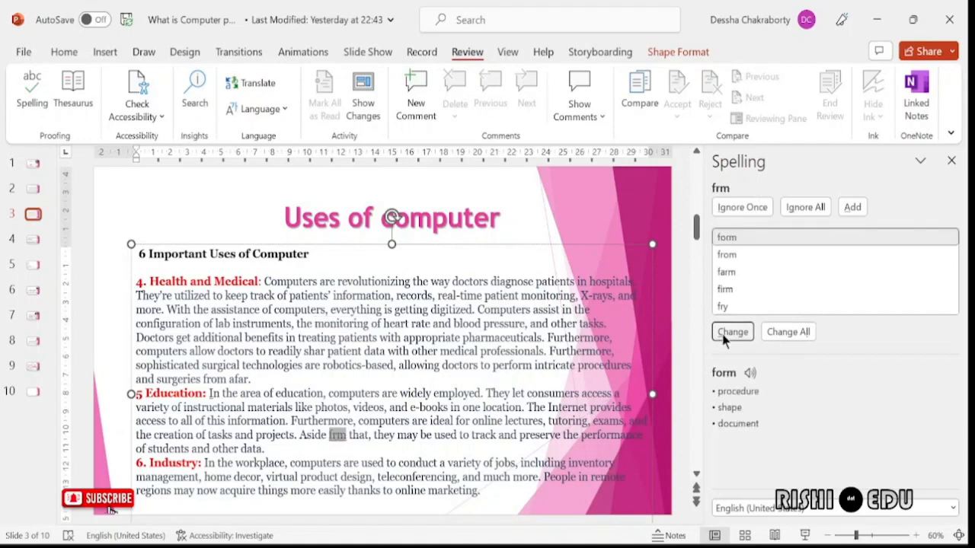
left_click(725, 256)
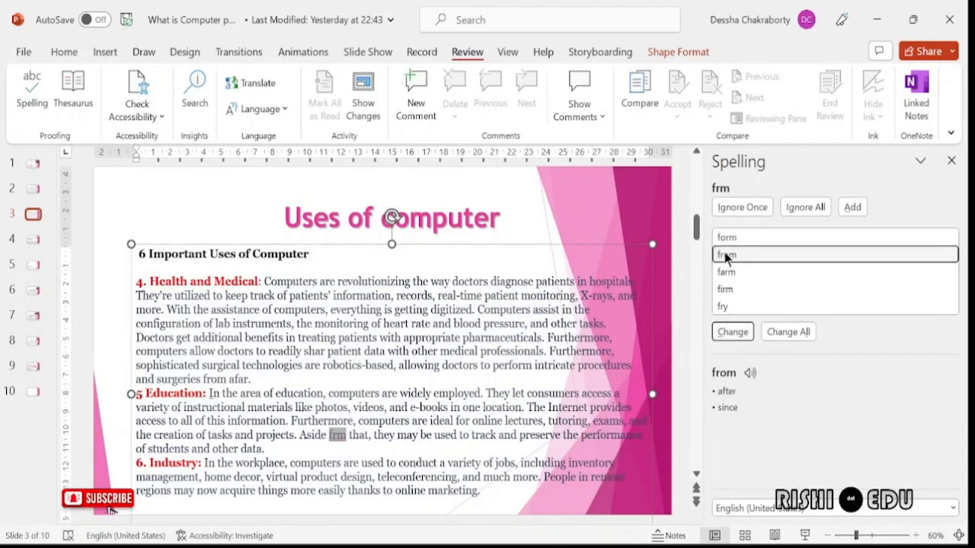
left_click(736, 329)
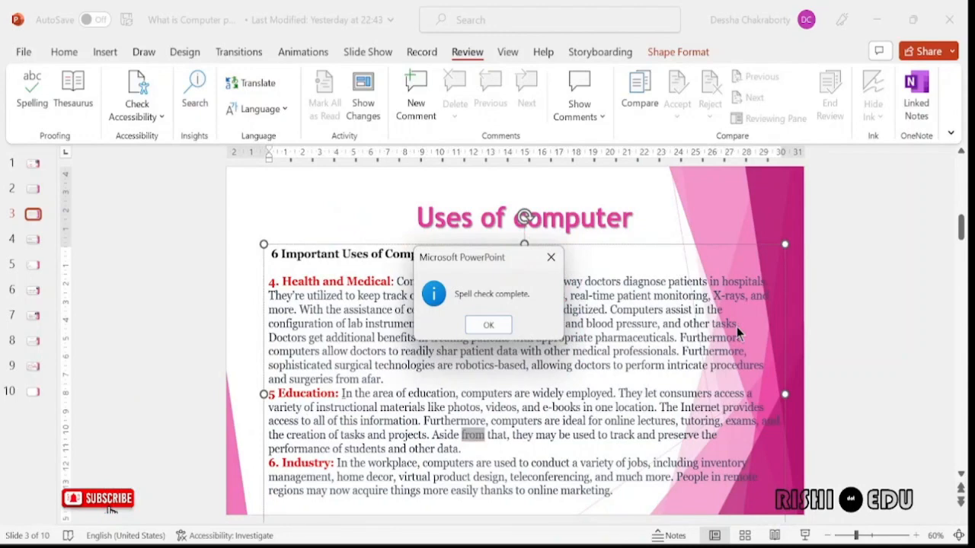
left_click(490, 325)
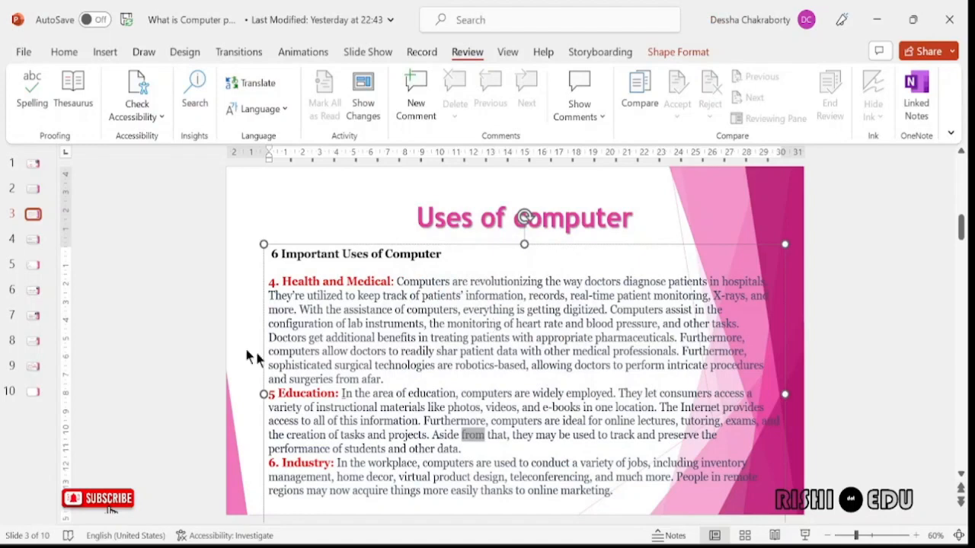
left_click(232, 251)
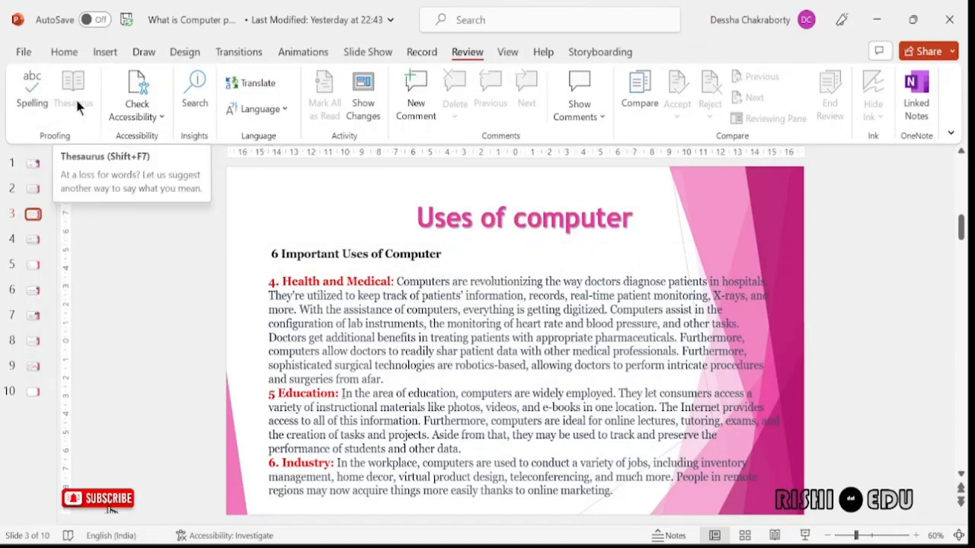
- Replace "Computer" in slide 1's title with the thesaurus synonym "PC", and close the thesaurus
left_click(32, 167)
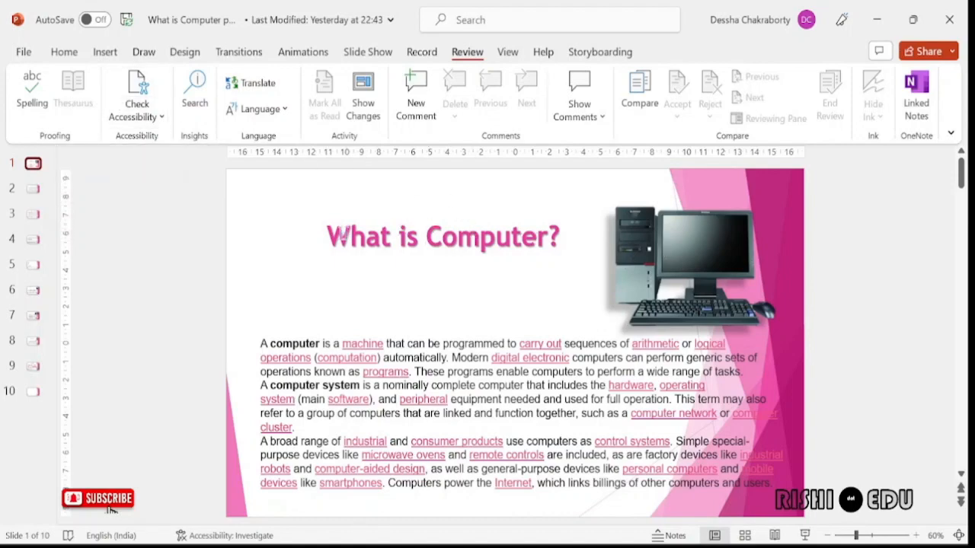
left_click(427, 237)
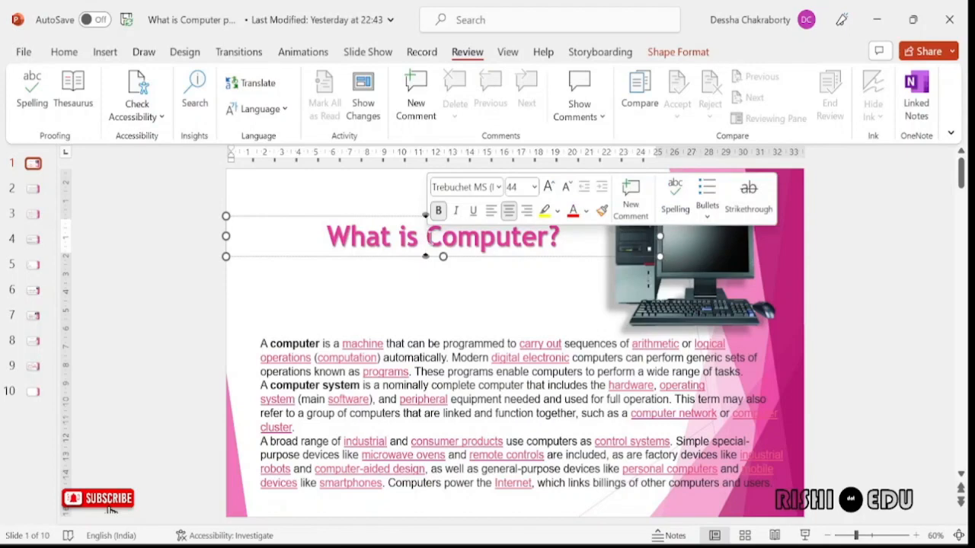
left_click_drag(428, 238, 548, 236)
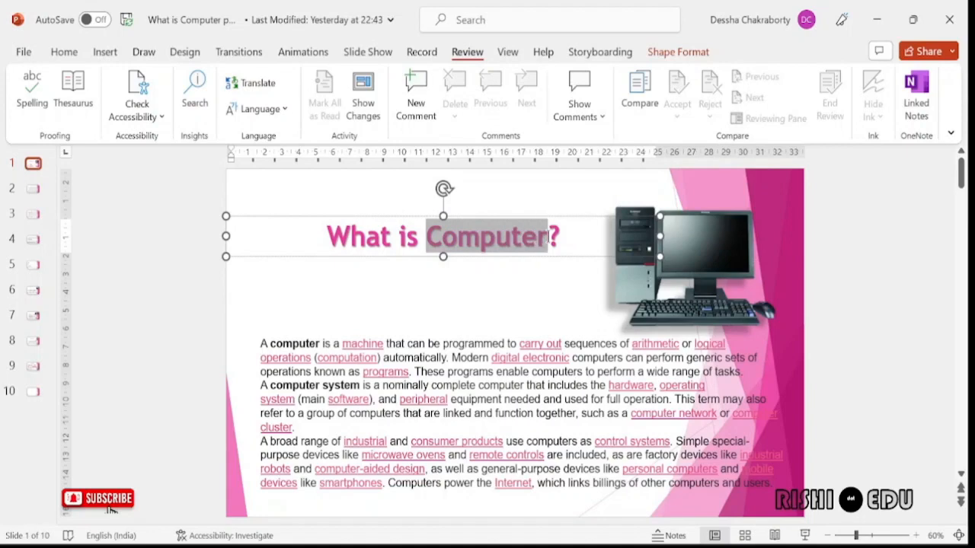
left_click(75, 90)
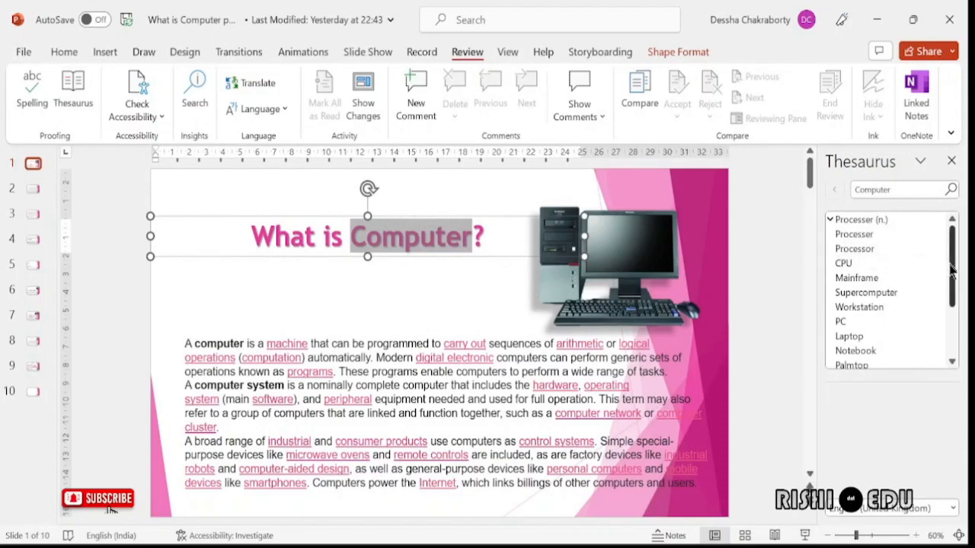
left_click_drag(950, 264, 955, 219)
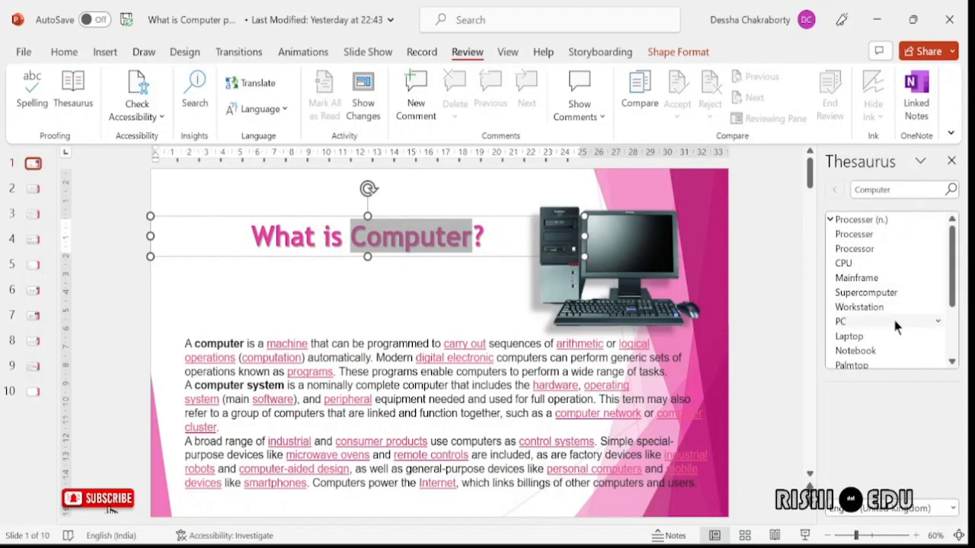
left_click(938, 322)
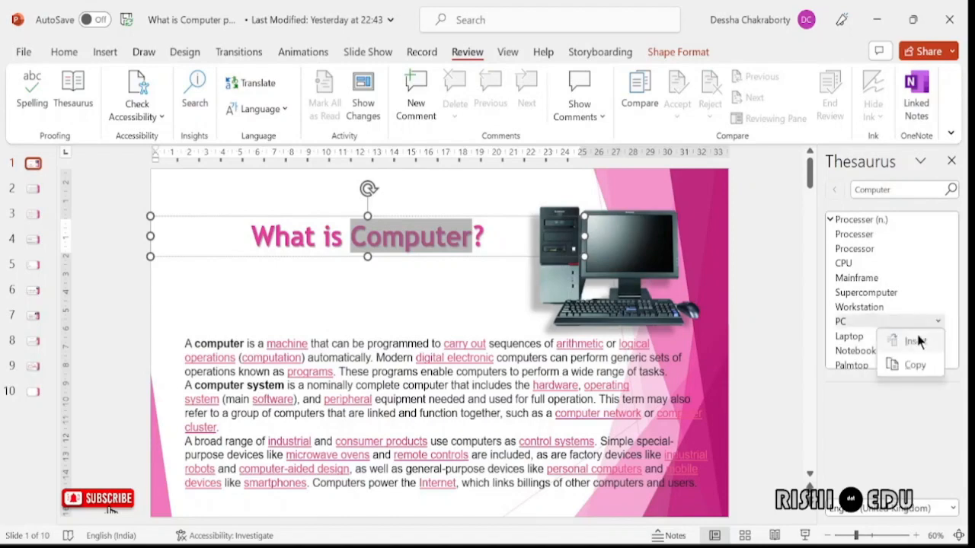
left_click(914, 341)
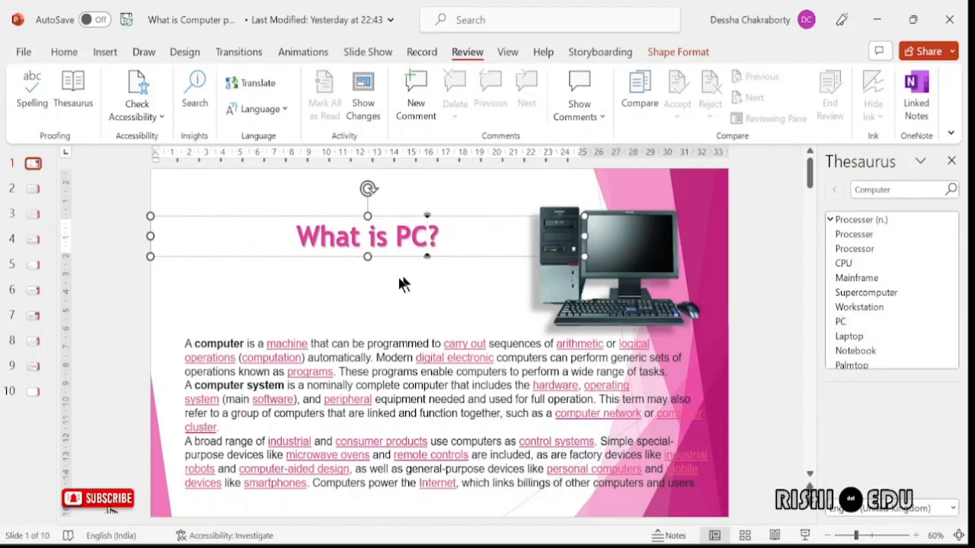
left_click(424, 280)
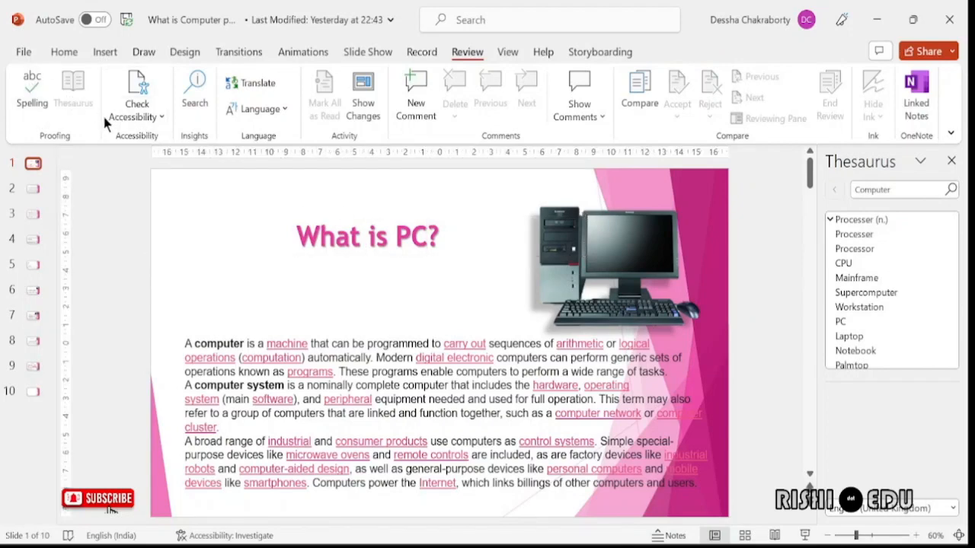
left_click(951, 160)
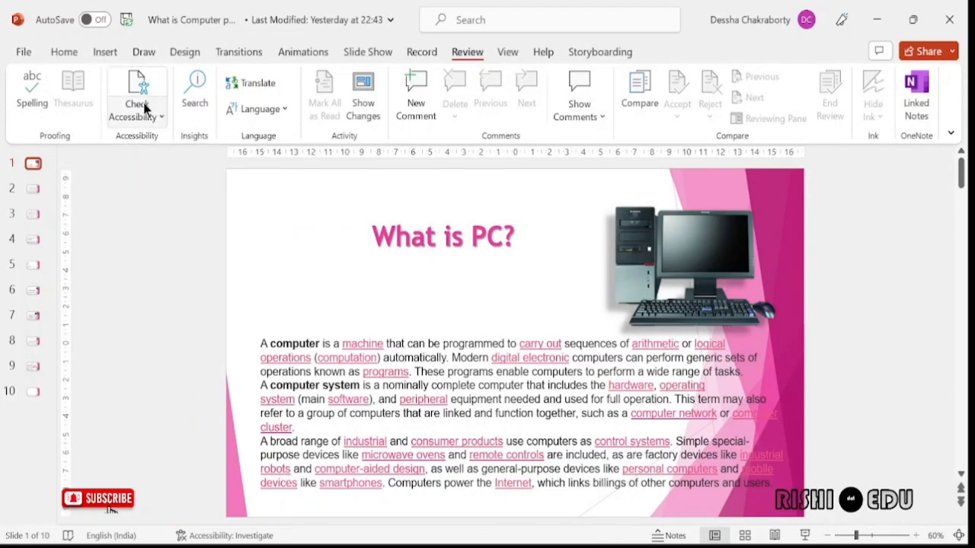
- On slide 10, draw a smiley face about 6.7 cm high and 7.2 cm wide, and a rectangle about 6.5 cm high and 11.4 cm wide beside it
left_click(32, 390)
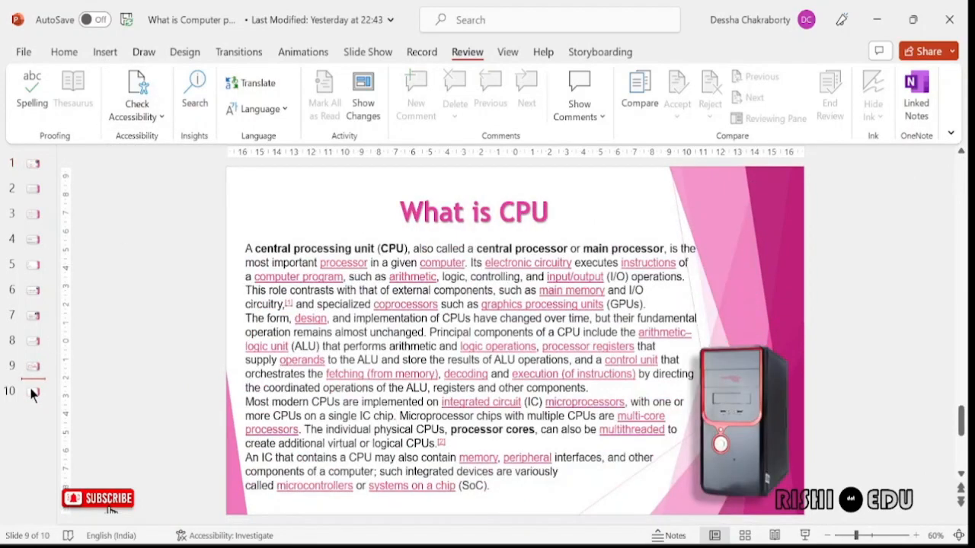
left_click(32, 393)
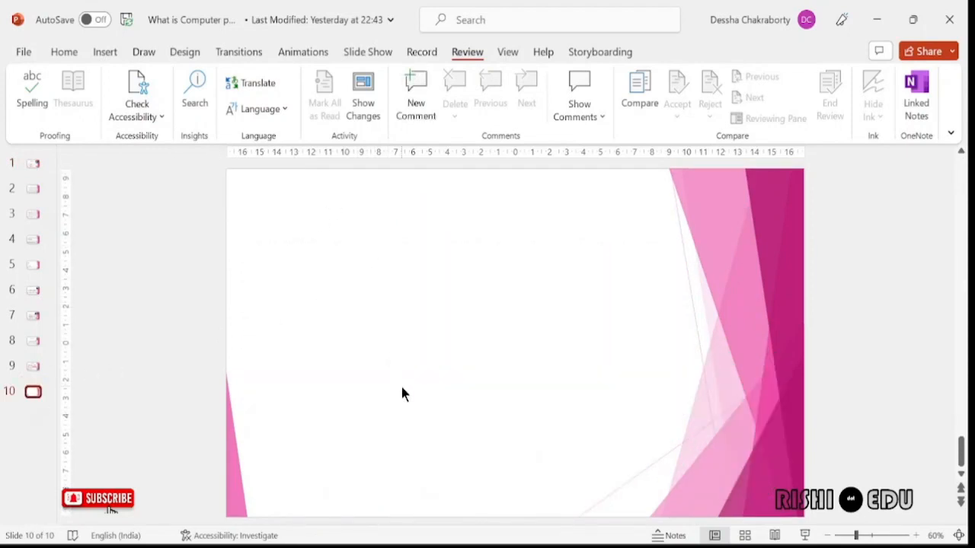
left_click(103, 53)
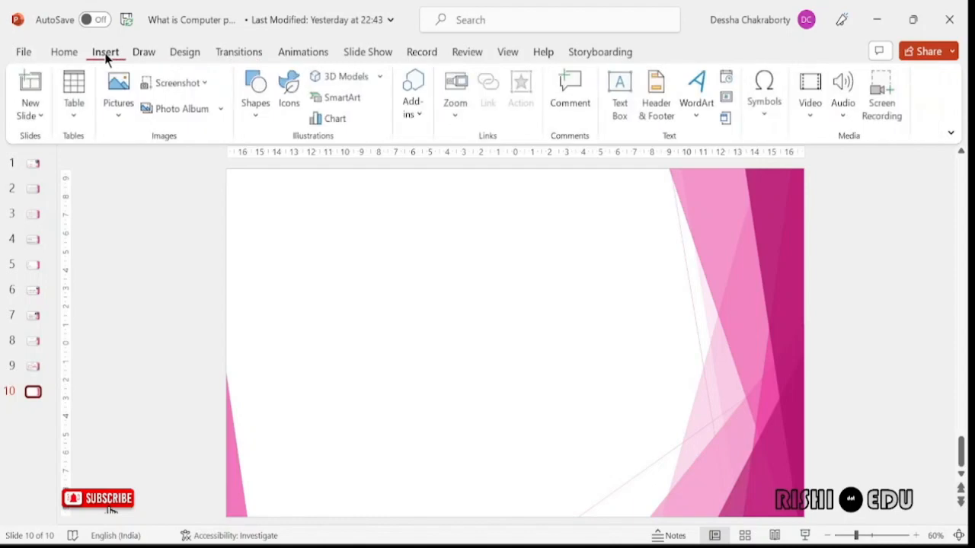
left_click(255, 110)
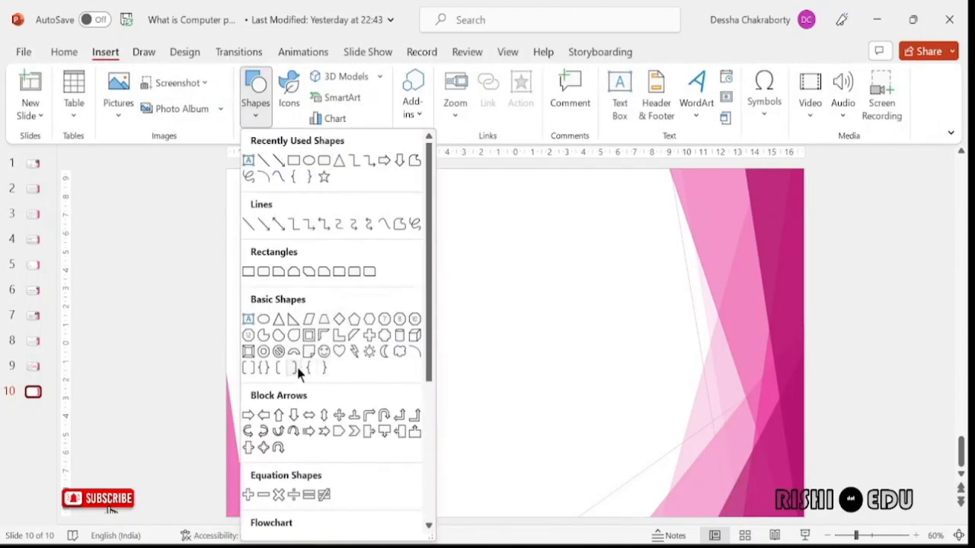
left_click(322, 351)
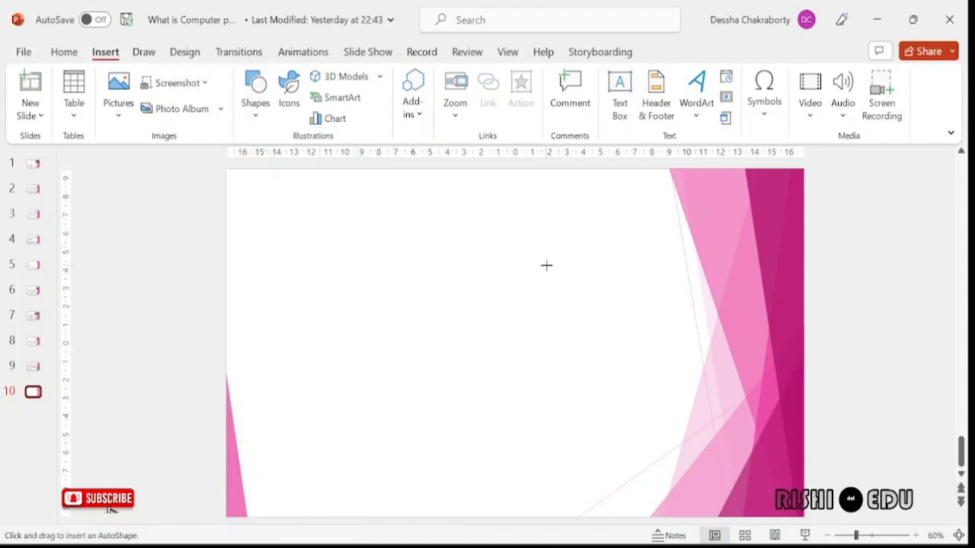
left_click_drag(557, 316, 682, 439)
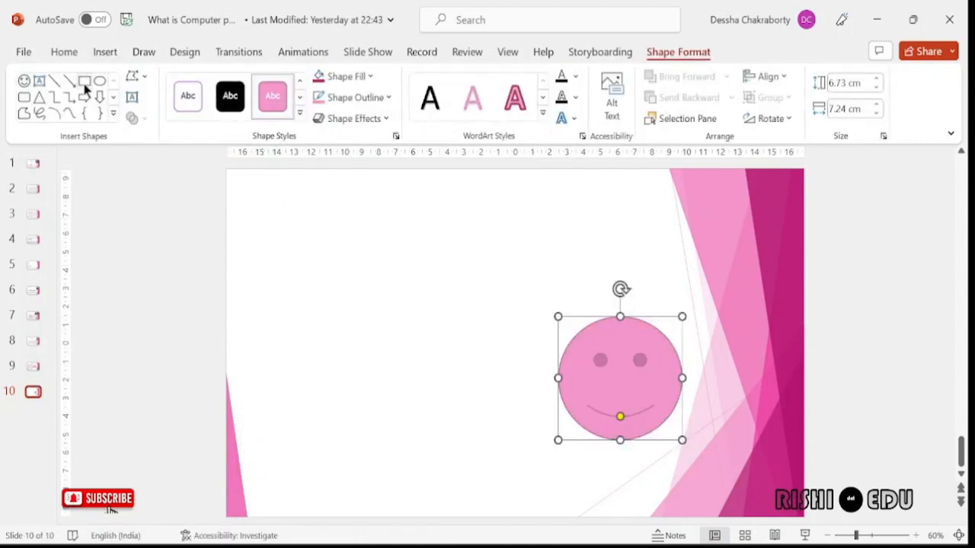
left_click(84, 80)
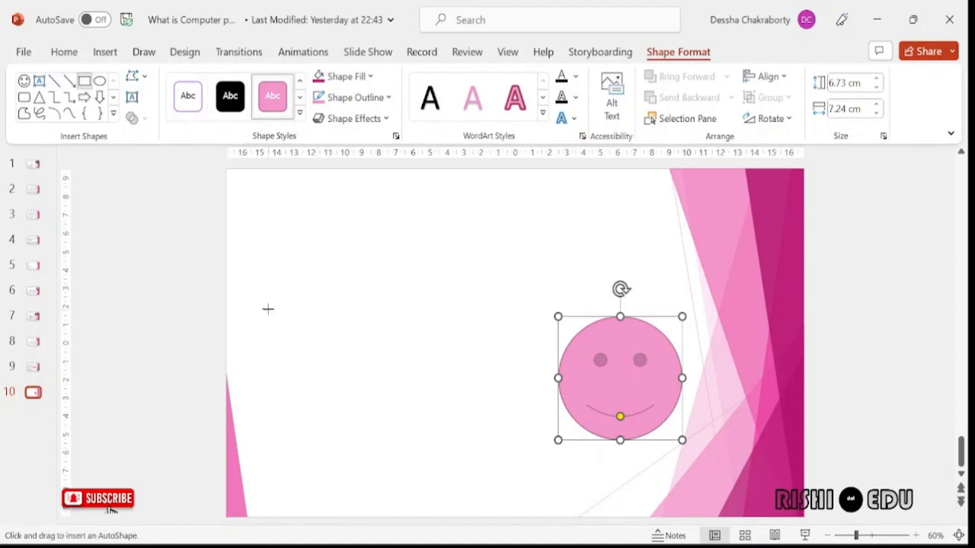
left_click_drag(272, 307, 467, 427)
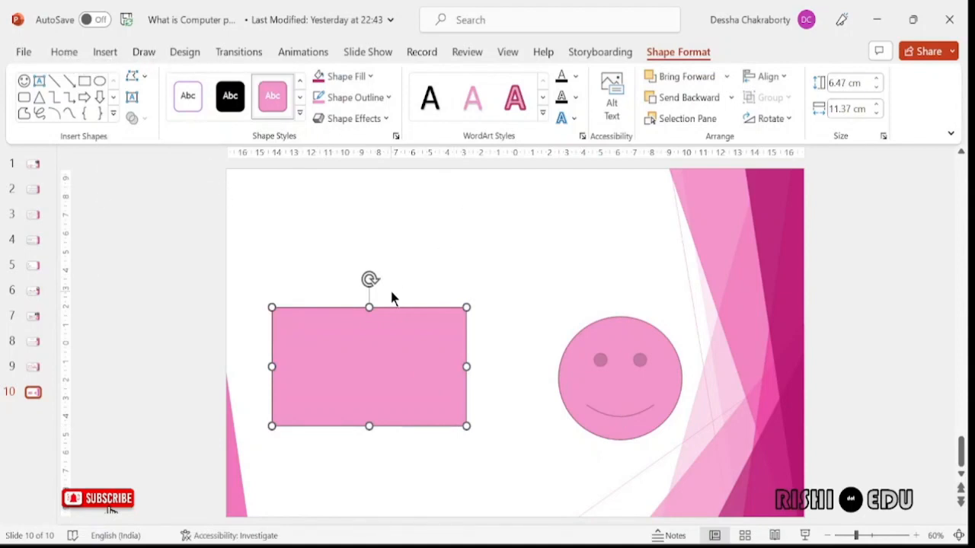
- Run the accessibility check on the presentation
left_click(467, 54)
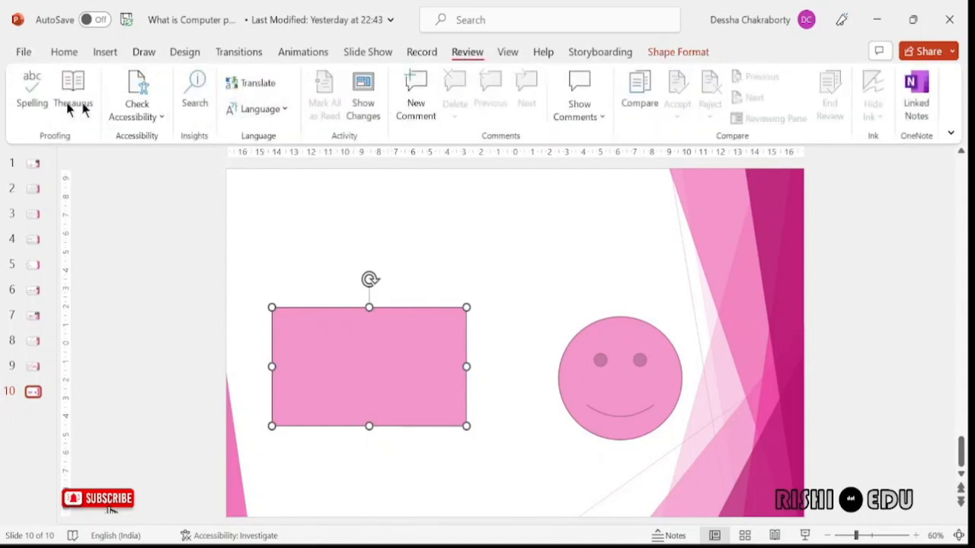
left_click(140, 110)
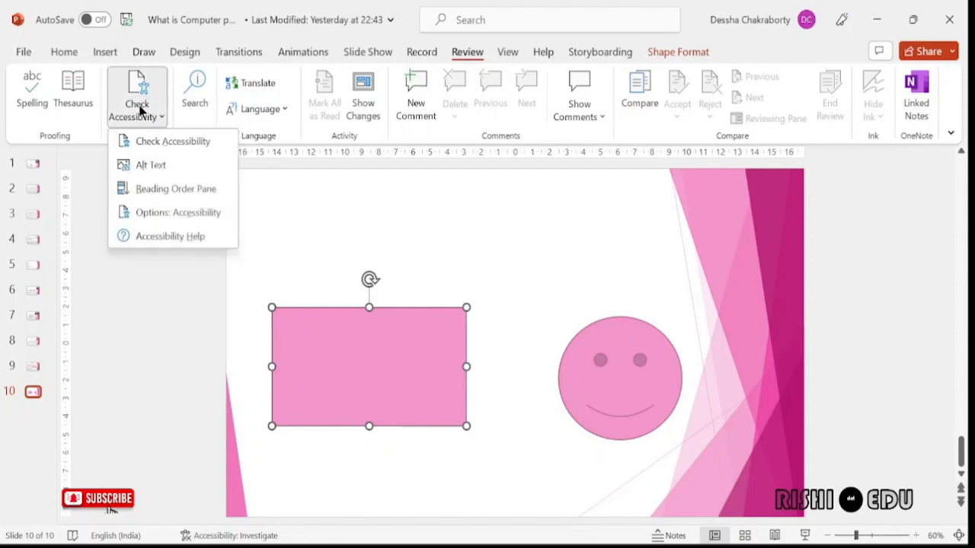
left_click(169, 150)
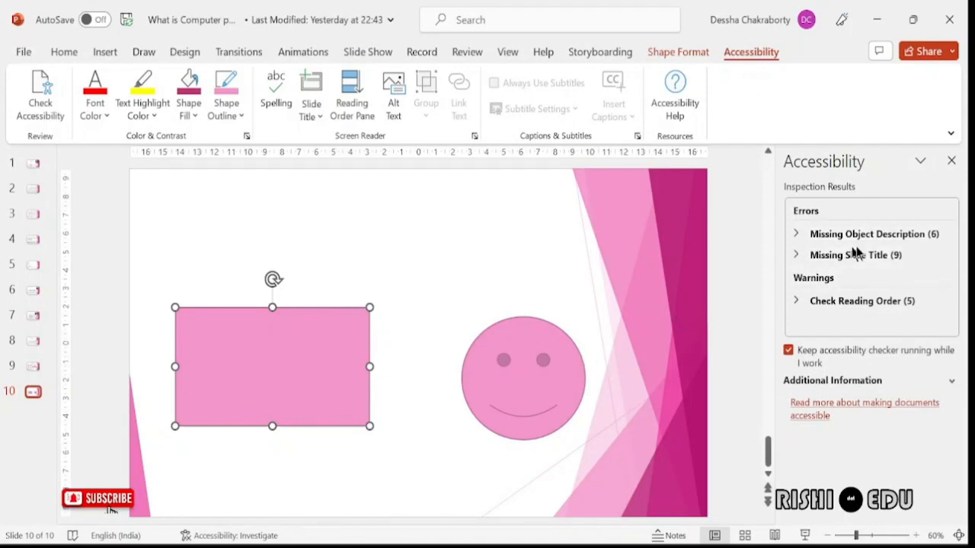
- Resolve slide 10's missing-title accessibility error by adding a slide title that reads "Object"
left_click(796, 257)
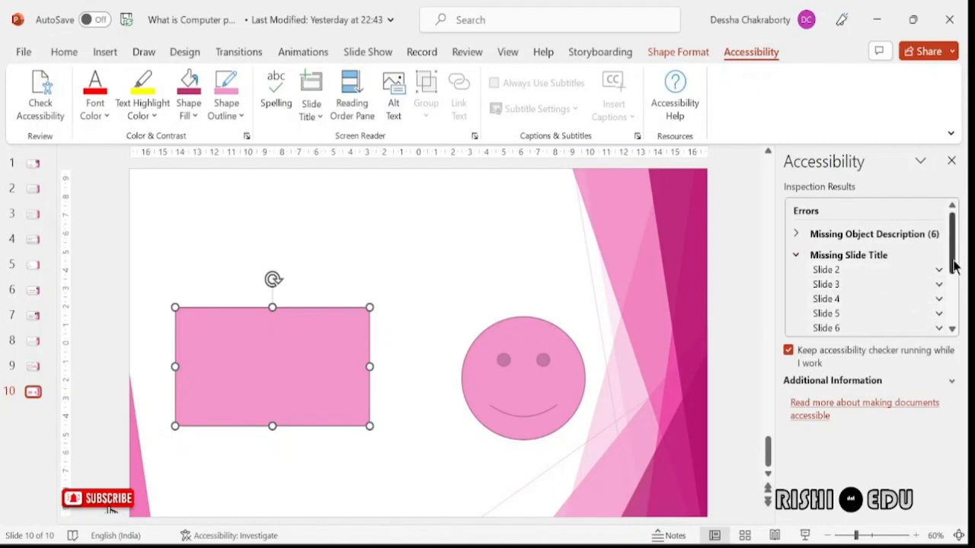
left_click_drag(955, 265, 963, 322)
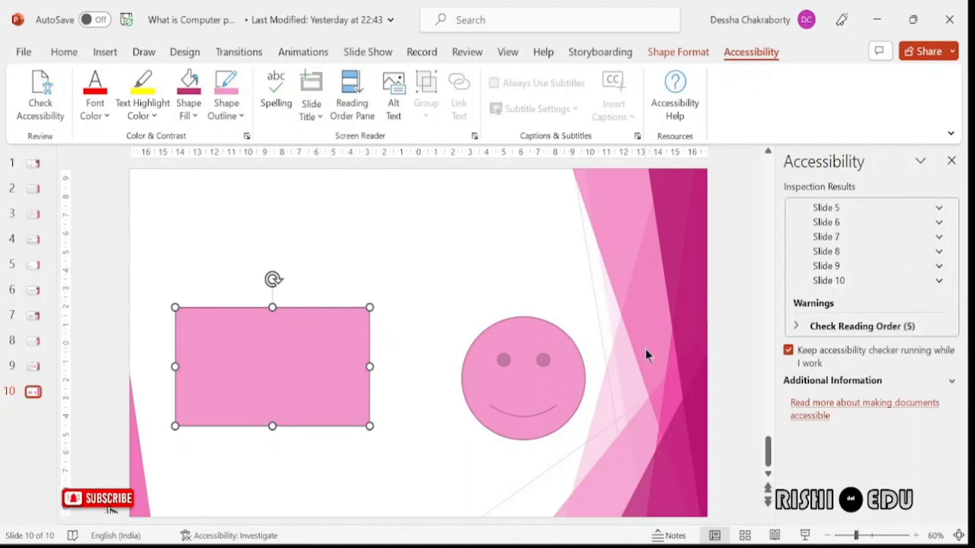
left_click(939, 283)
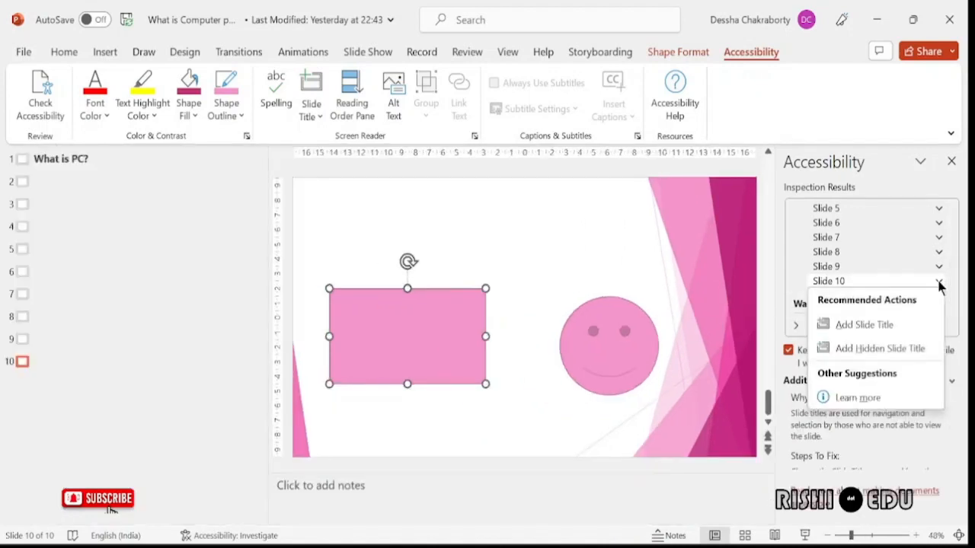
left_click(891, 324)
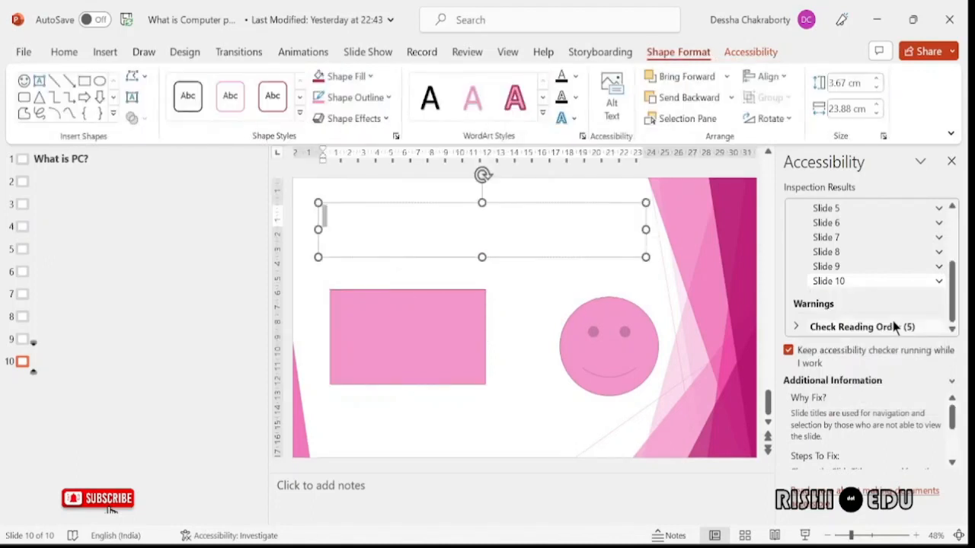
left_click(361, 224)
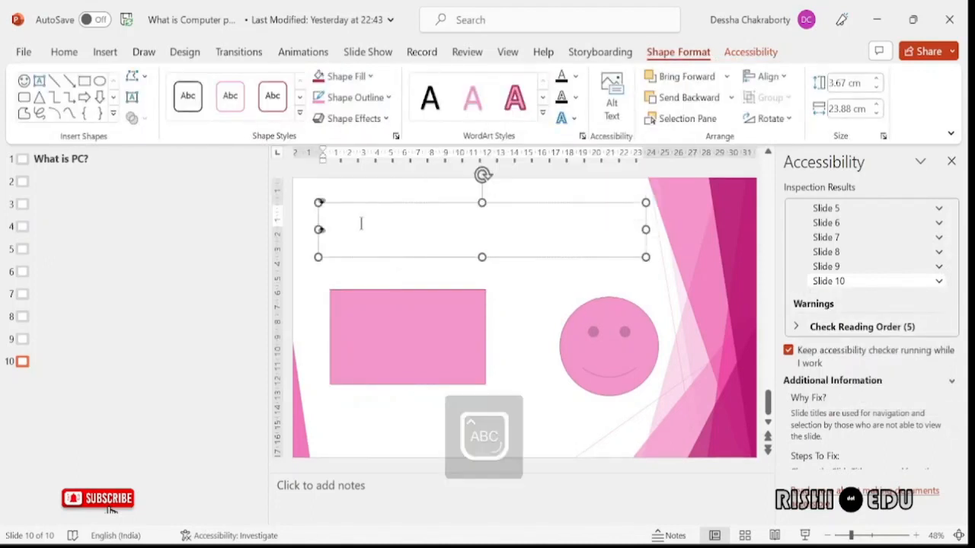
type("Ob")
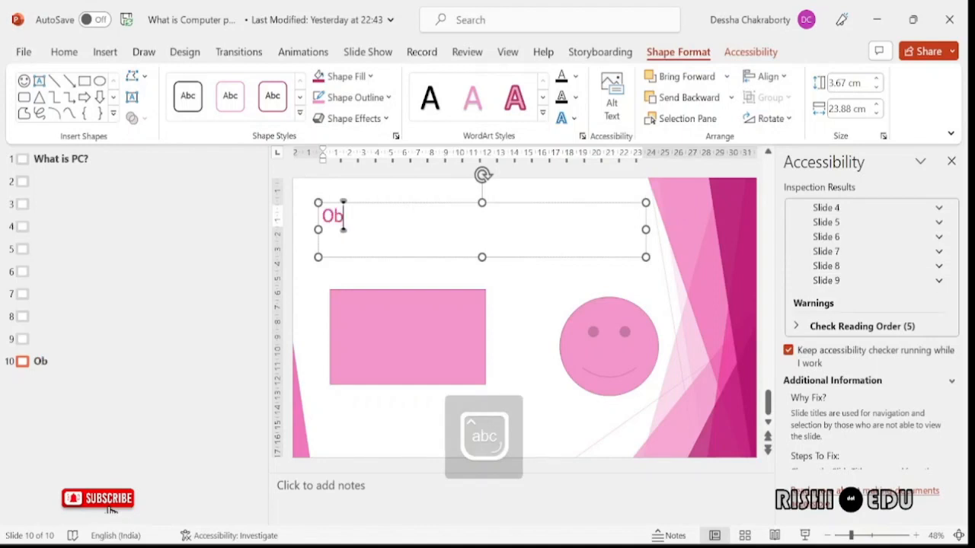
type("ject")
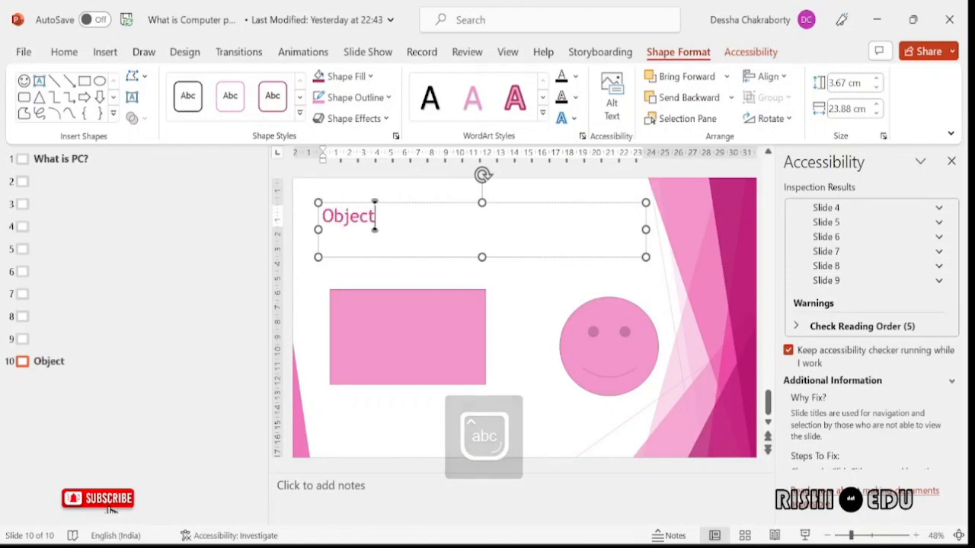
left_click(227, 270)
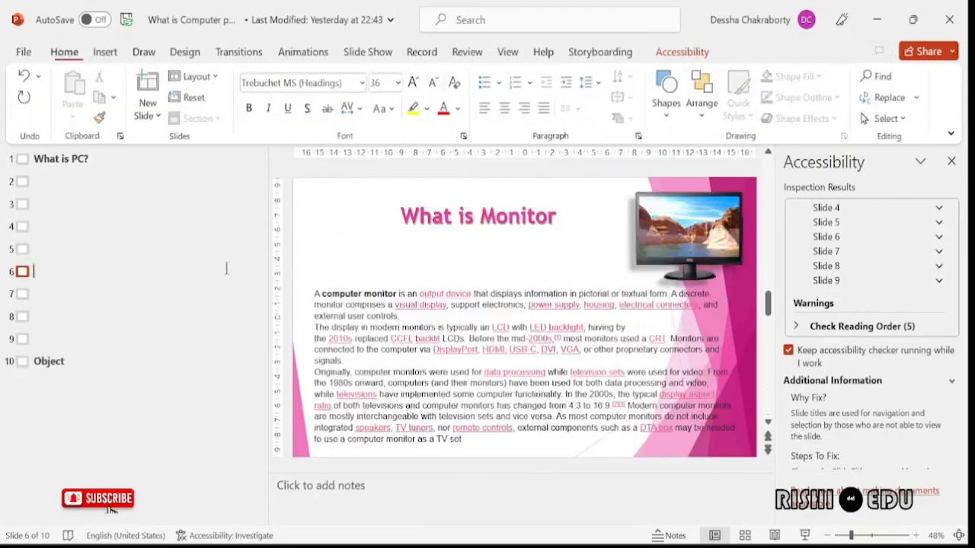
left_click(47, 361)
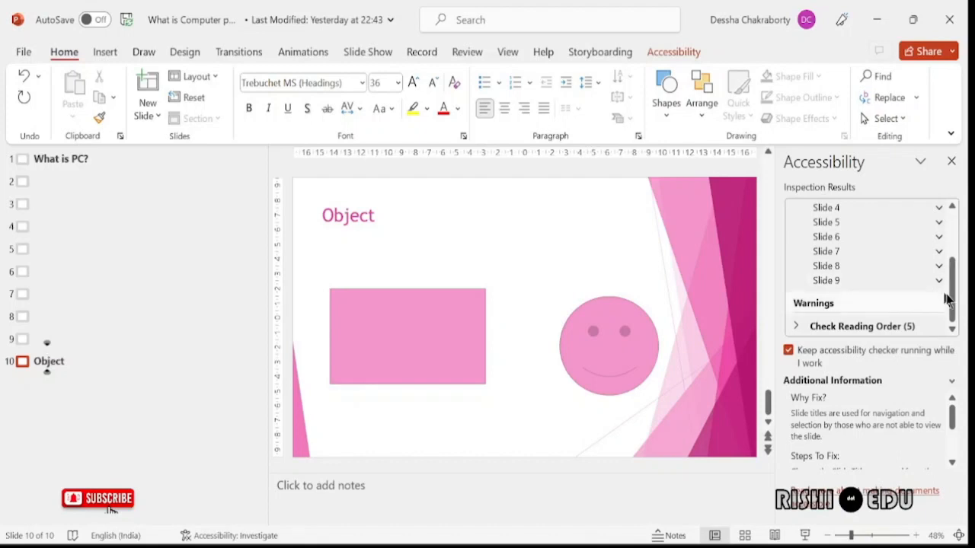
- Look over the remaining missing-title errors and close the accessibility inspection results
left_click_drag(954, 303, 959, 238)
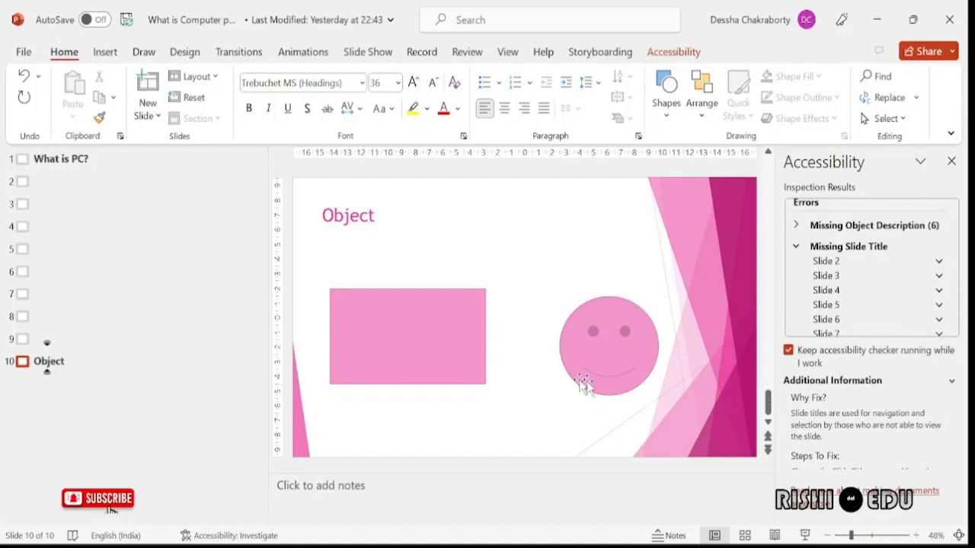
left_click(920, 161)
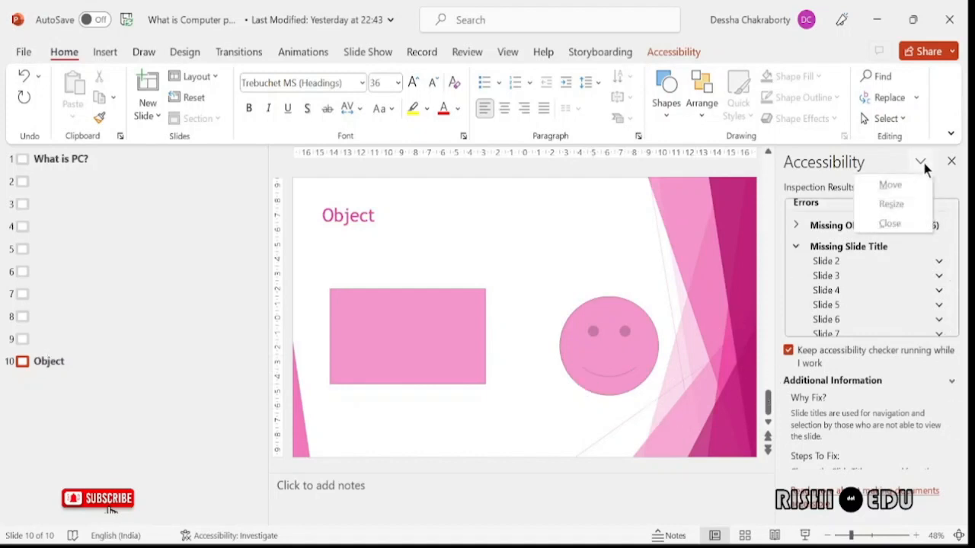
left_click(881, 223)
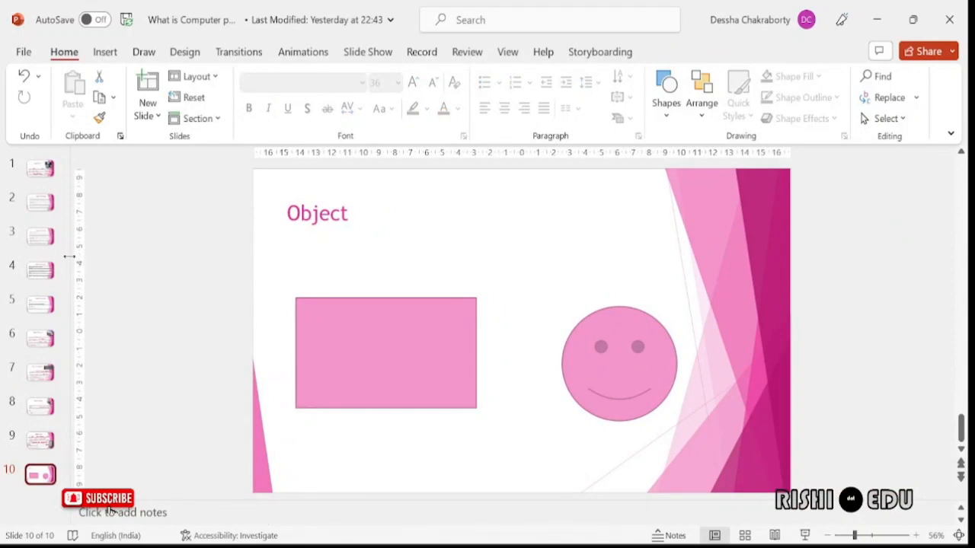
- Enlarge the slide thumbnails and go to slide 1, with the review tools displayed
left_click_drag(72, 257, 166, 258)
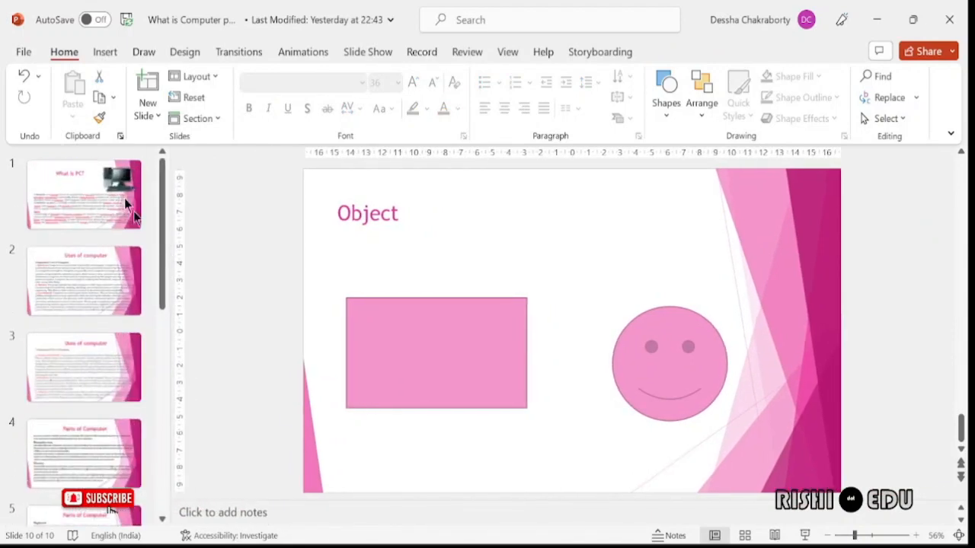
left_click(96, 177)
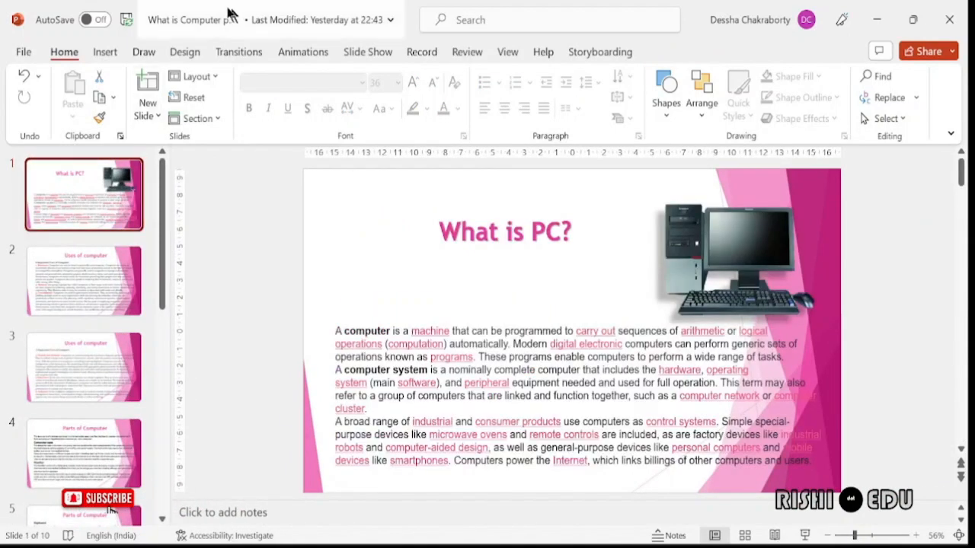
left_click(470, 53)
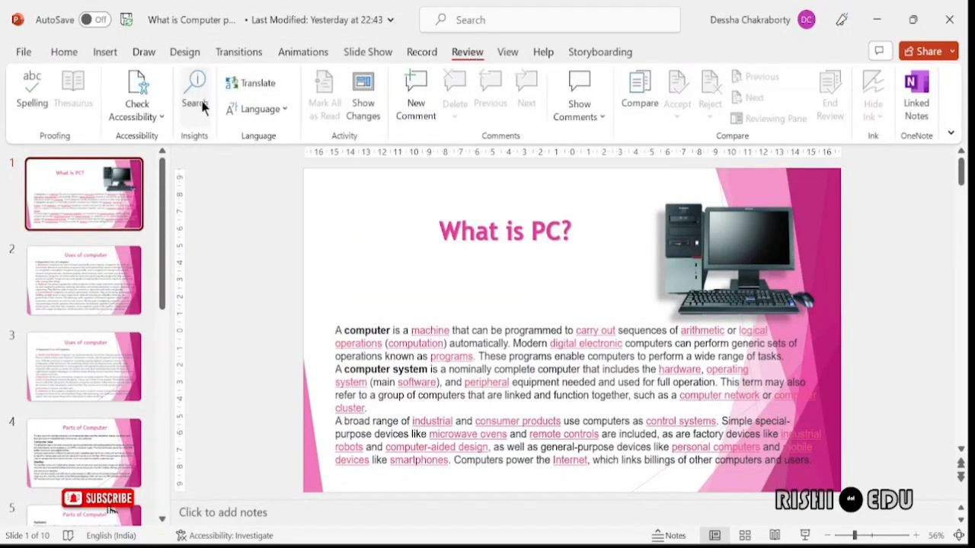